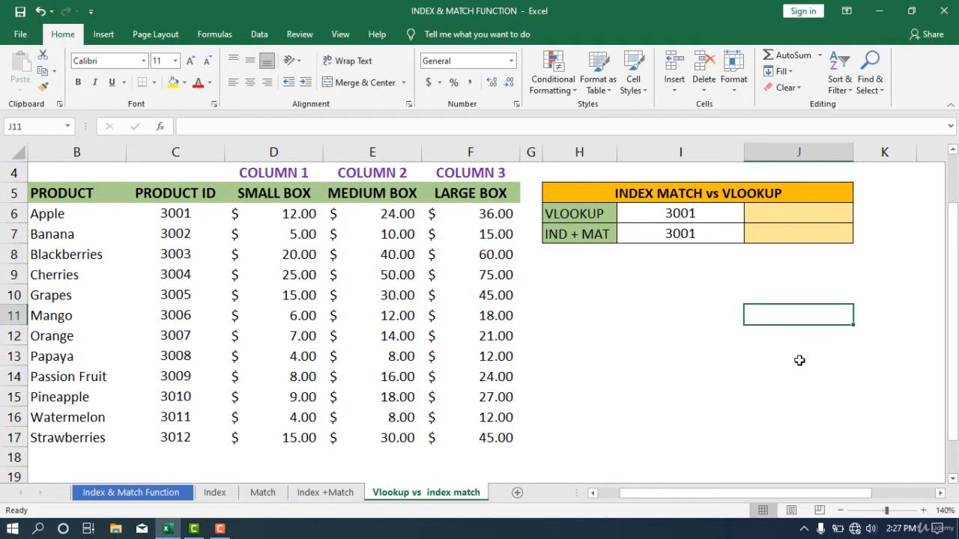
- Start a VLOOKUP formula in J6 with the product ID in I6 as the lookup value
left_click(599, 217)
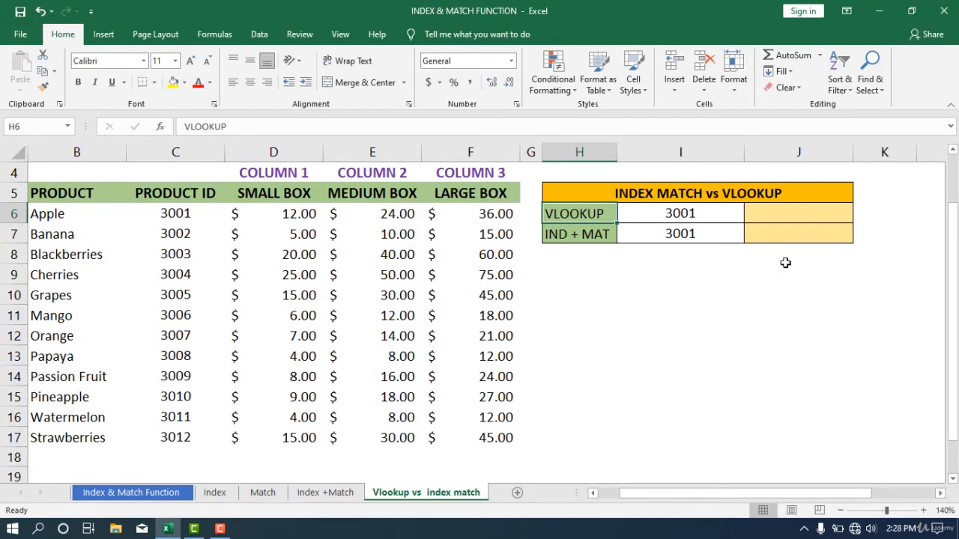
left_click(766, 216)
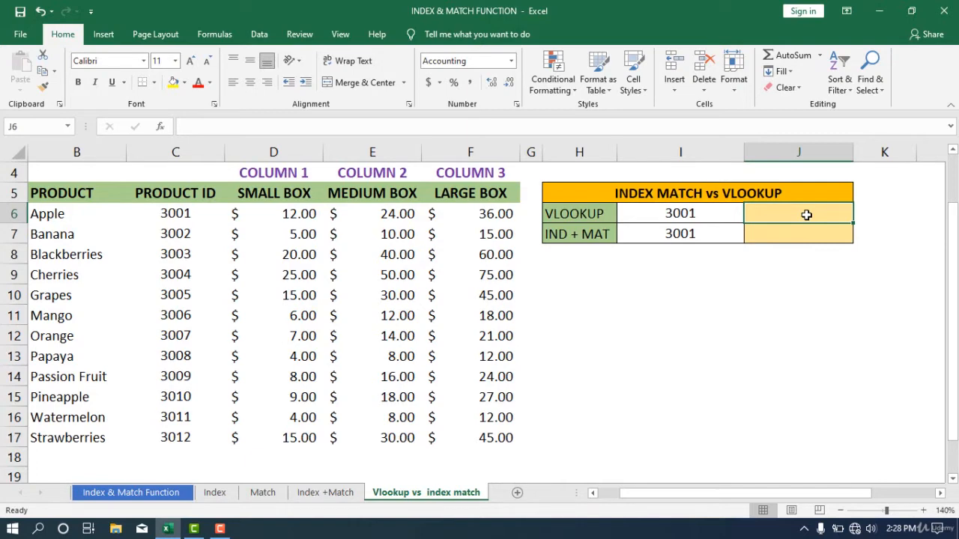
type("=V")
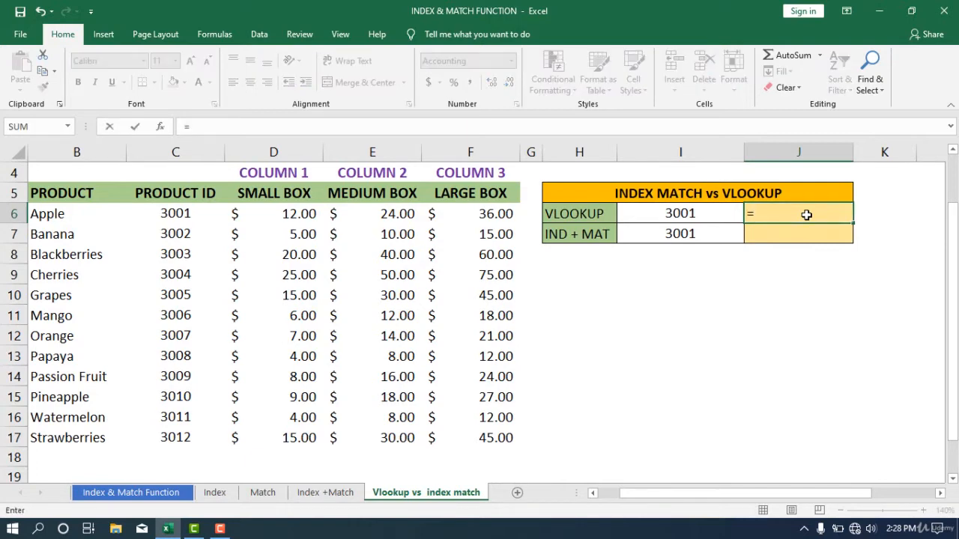
type("LOO")
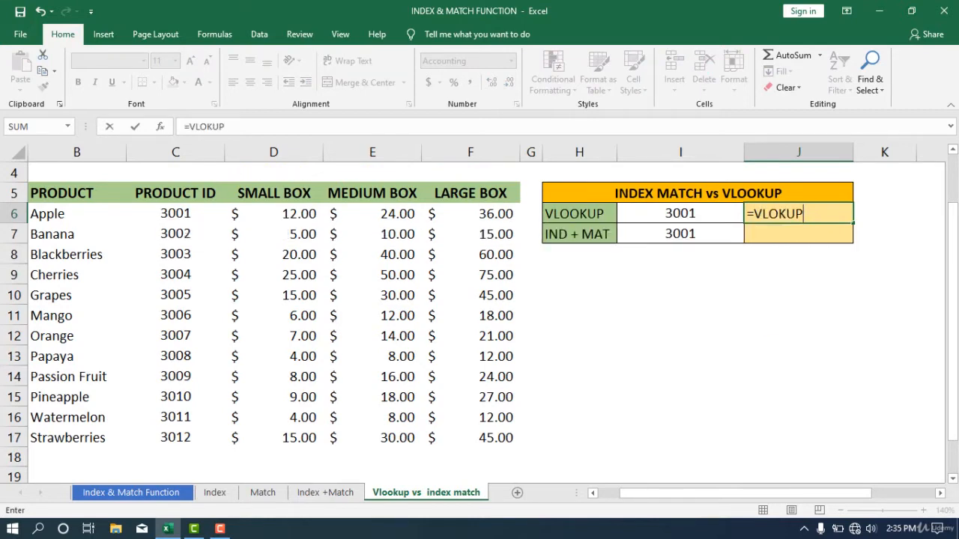
key("BackSpace")
key("BackSpace")
key("BackSpace")
key("BackSpace")
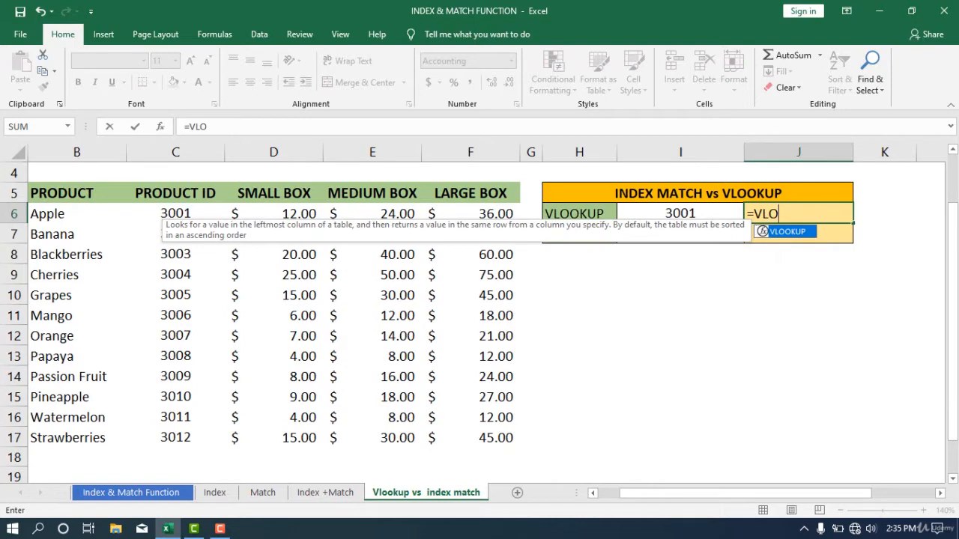
double_click(787, 233)
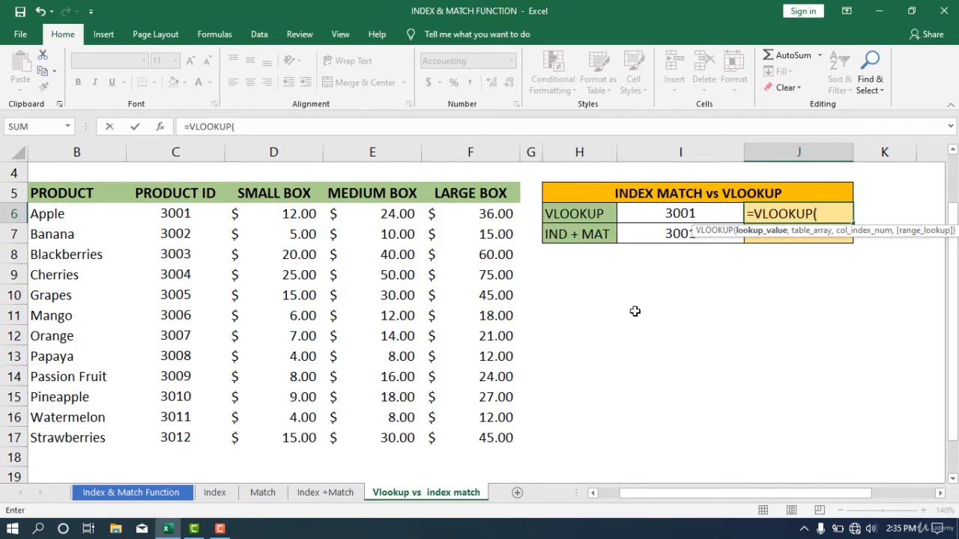
left_click(675, 213)
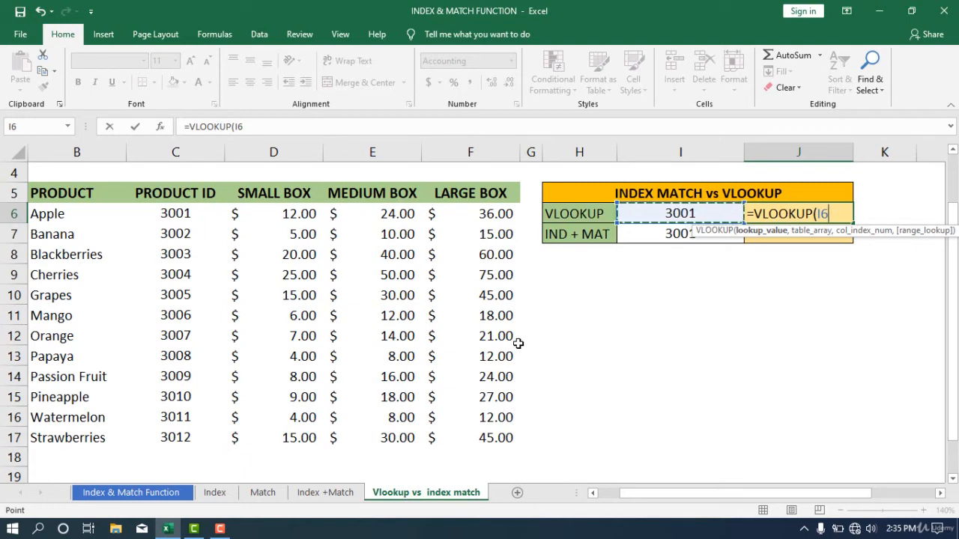
type(",")
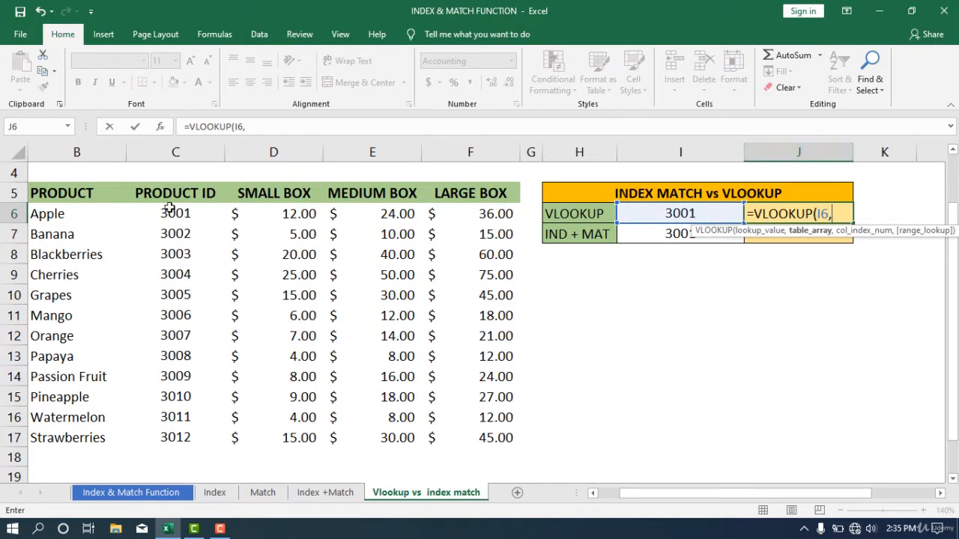
- Complete the VLOOKUP in J6 with table array C6:F17, column index 2 and FALSE for an exact match
left_click_drag(169, 213, 490, 438)
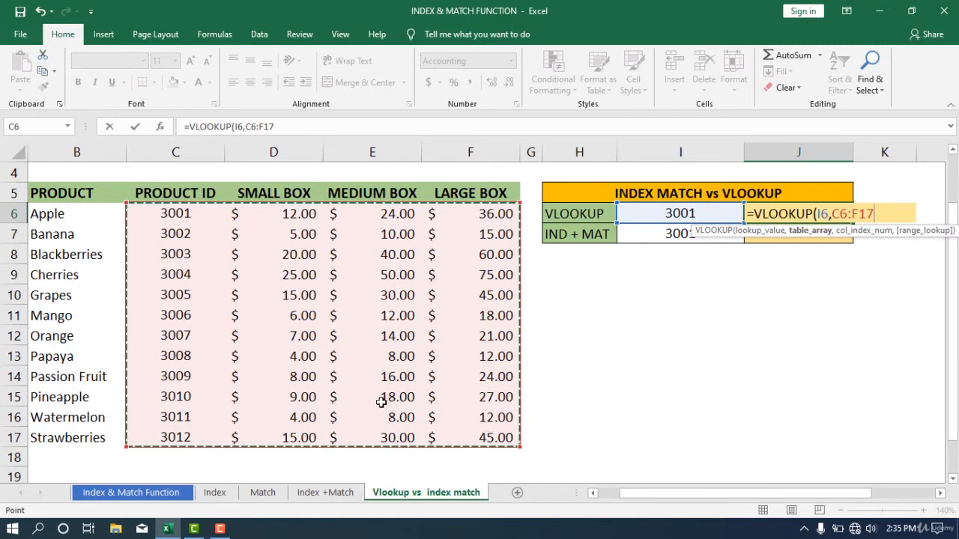
type(",")
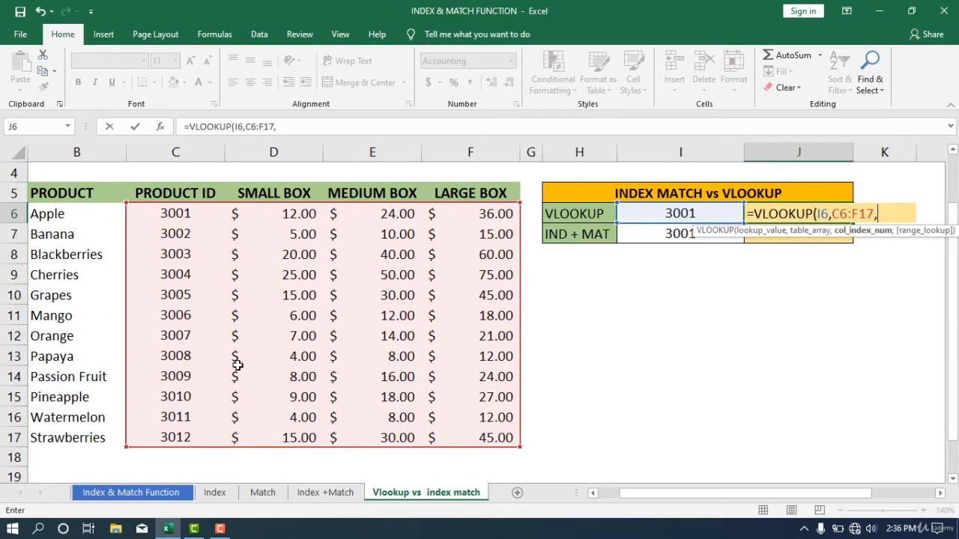
type("2,")
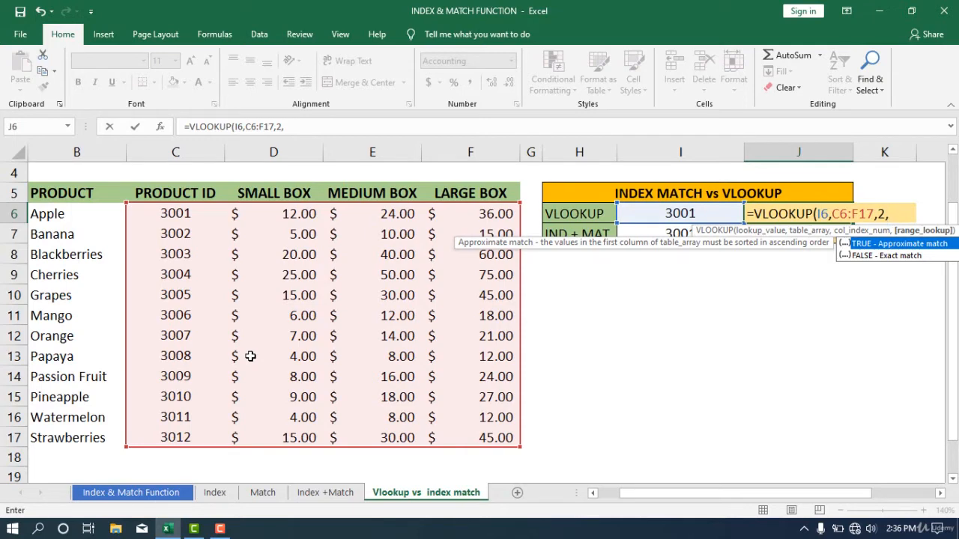
key("Down")
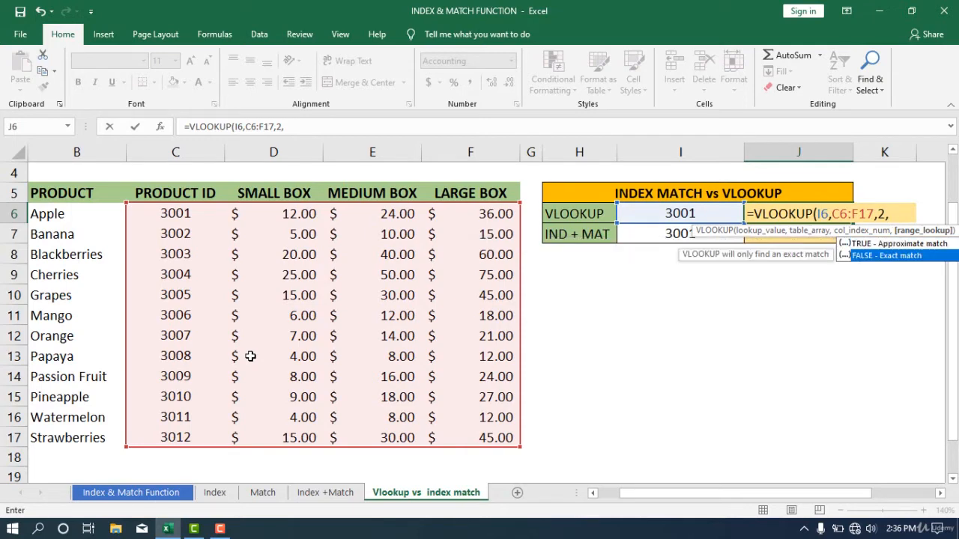
key("Tab")
key("Return")
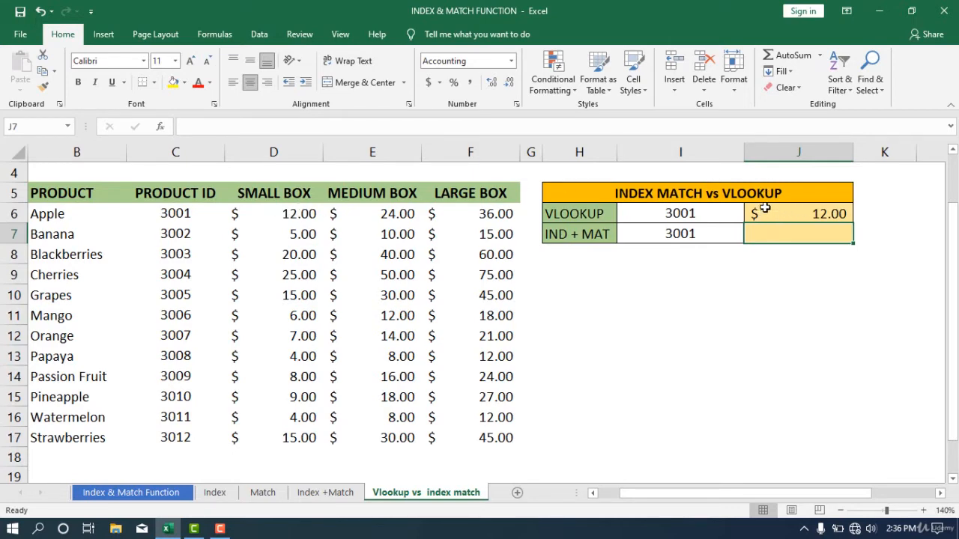
- Unmerge the INDEX MATCH vs VLOOKUP title across H5:J5 and apply borders to I5:J5
left_click(685, 192)
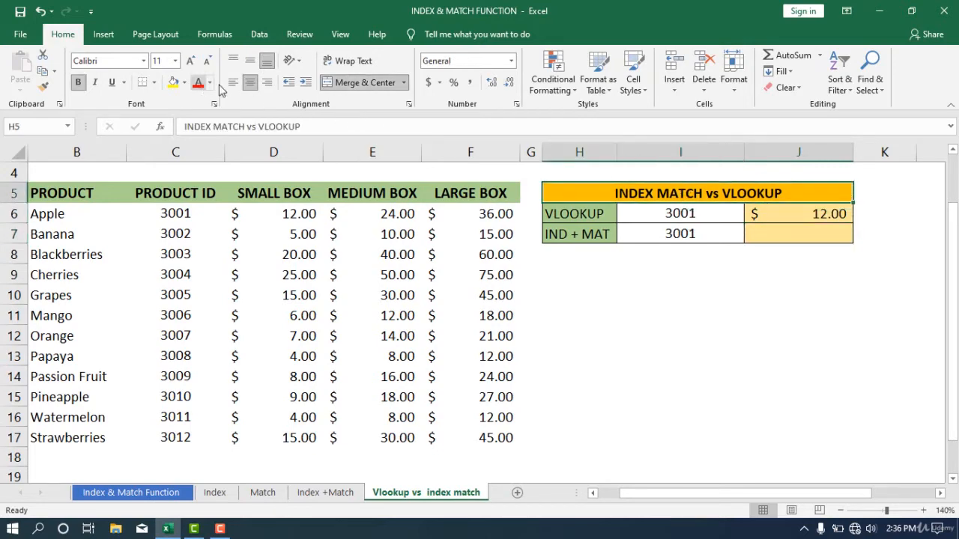
left_click(342, 84)
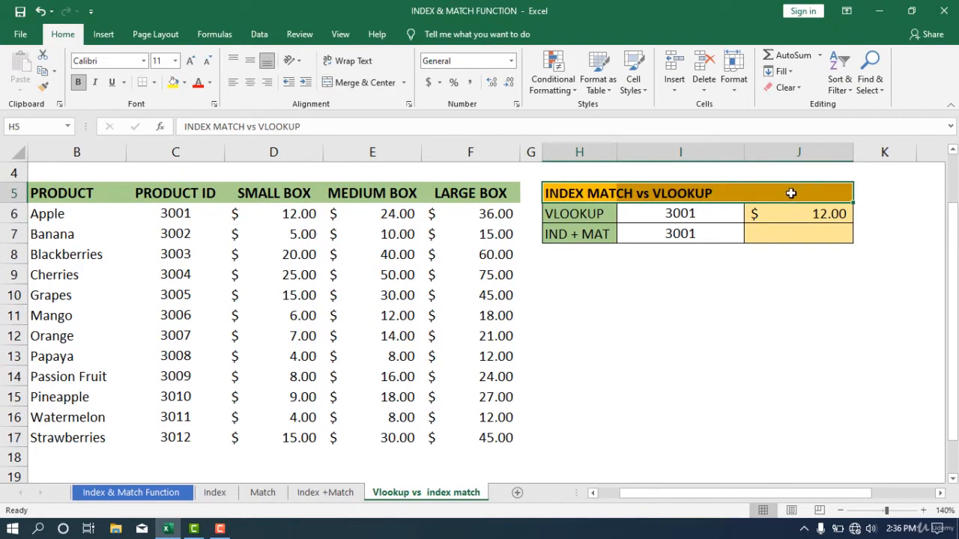
left_click(791, 194)
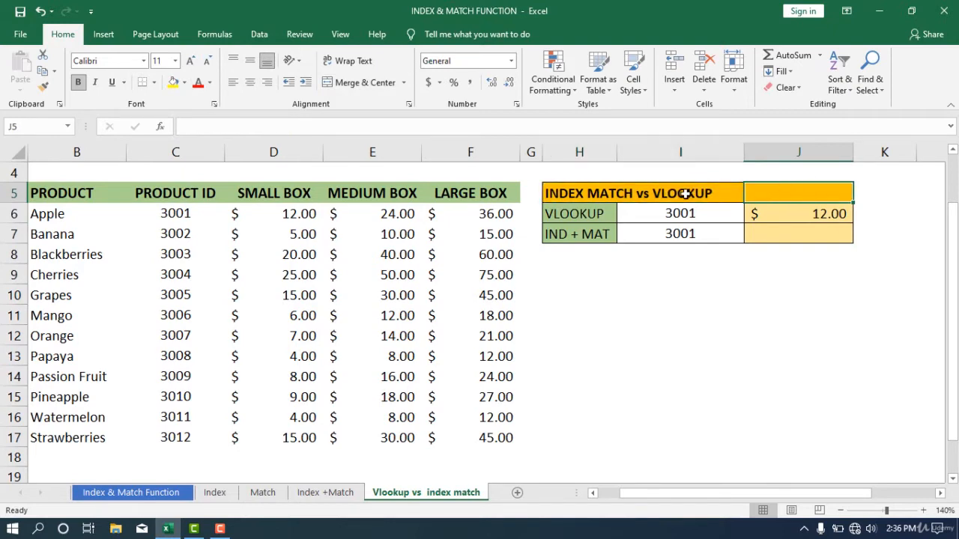
left_click_drag(685, 193, 785, 193)
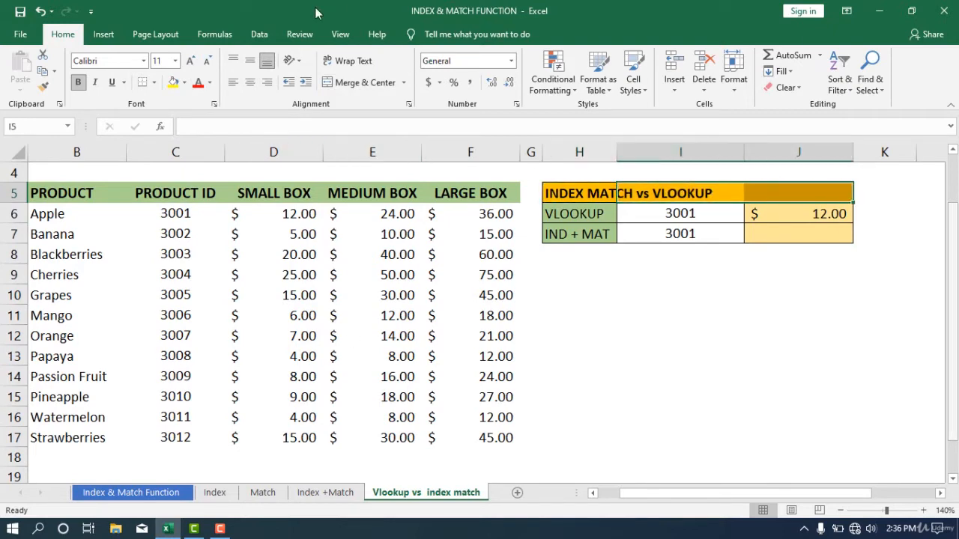
left_click(153, 83)
left_click(167, 203)
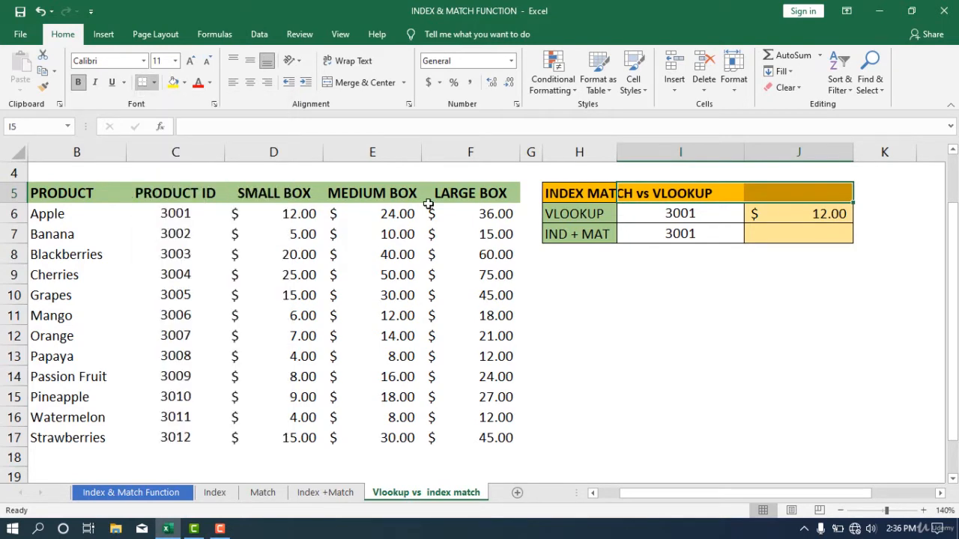
- Enter the heading SMALL BOX in J5 above the lookup results
left_click(766, 193)
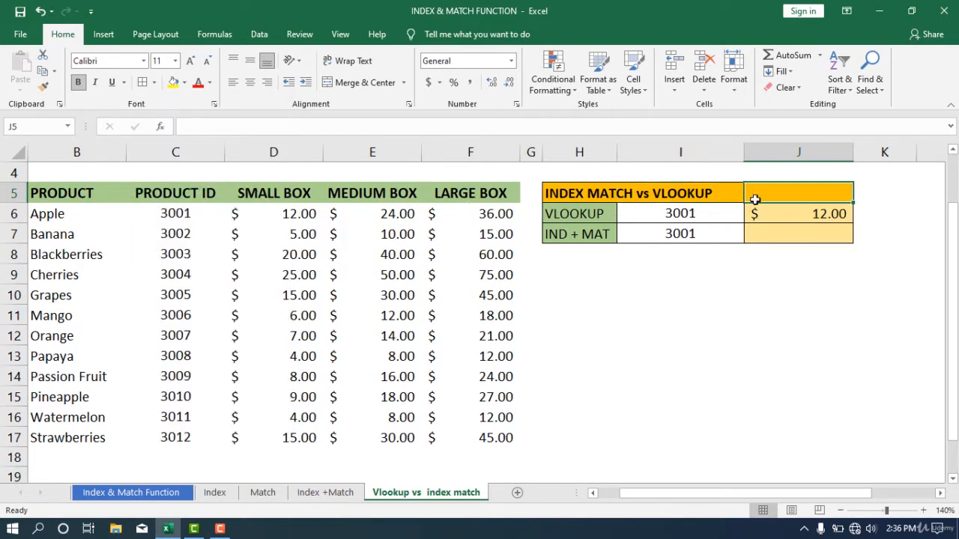
type("SM")
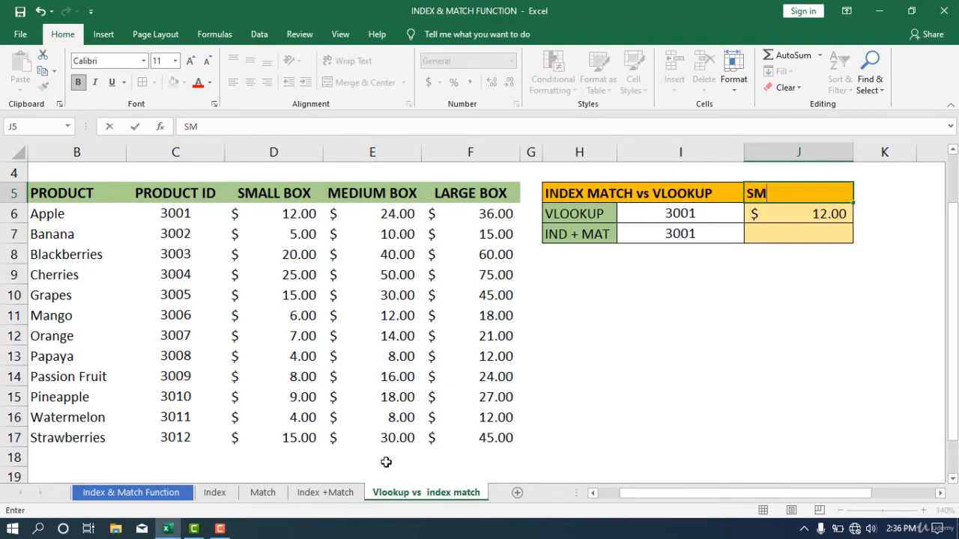
type("ALL BOX")
left_click(884, 274)
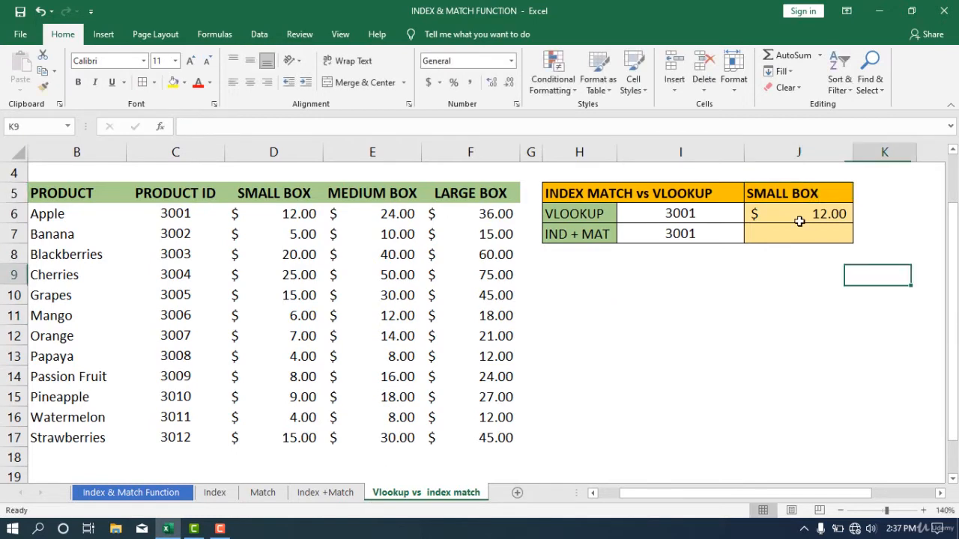
- Start an INDEX formula in J7 with the small box prices D6:D17 as the array
left_click(792, 216)
left_click(706, 234)
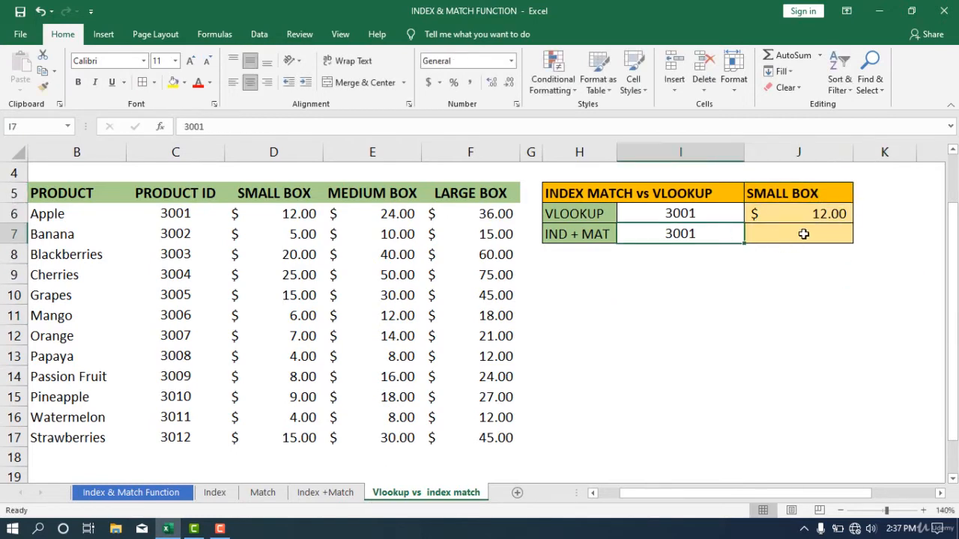
left_click(783, 234)
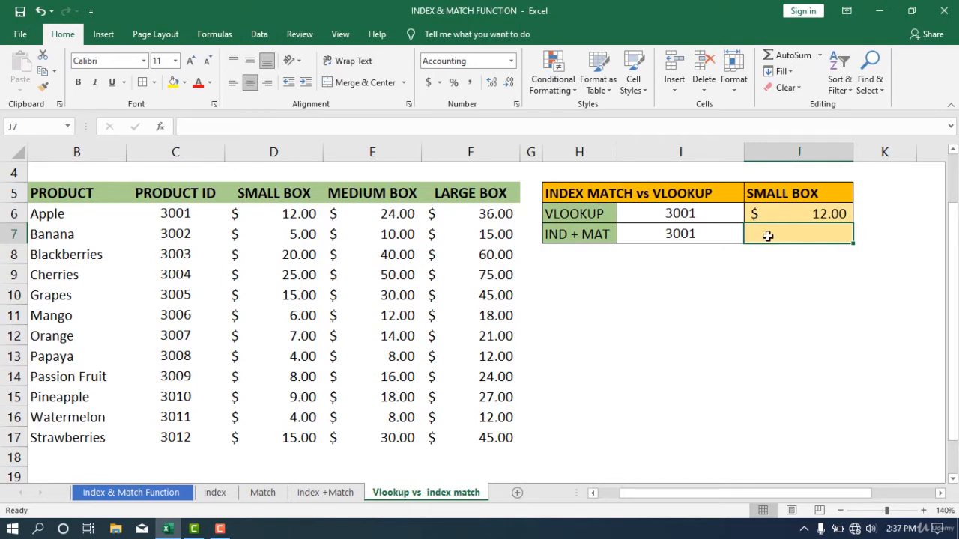
type("=")
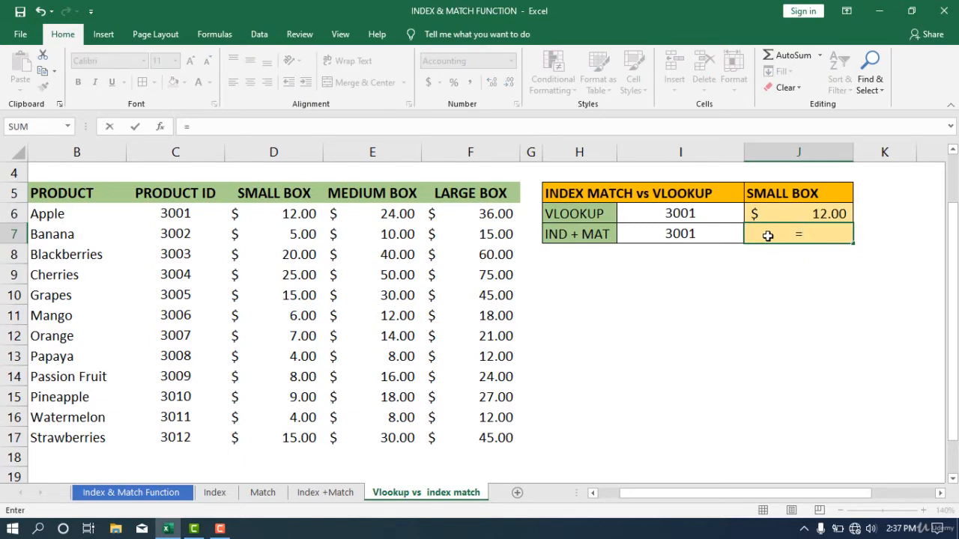
type("IN ")
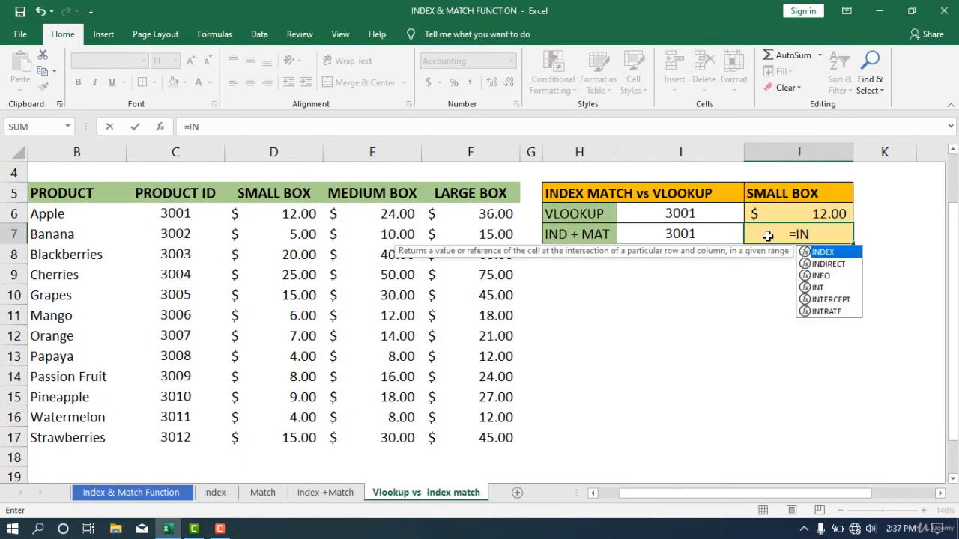
type("E")
key("BackSpace")
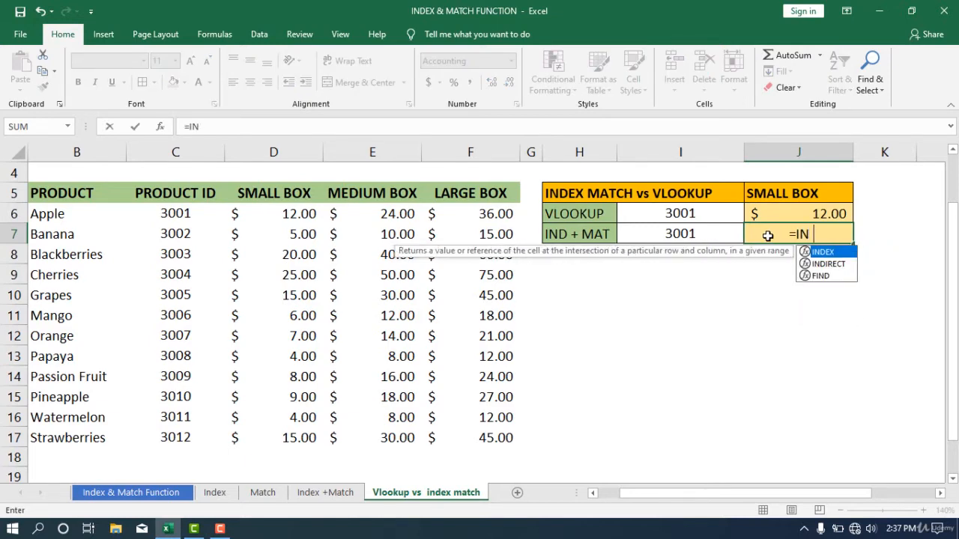
type("DEX")
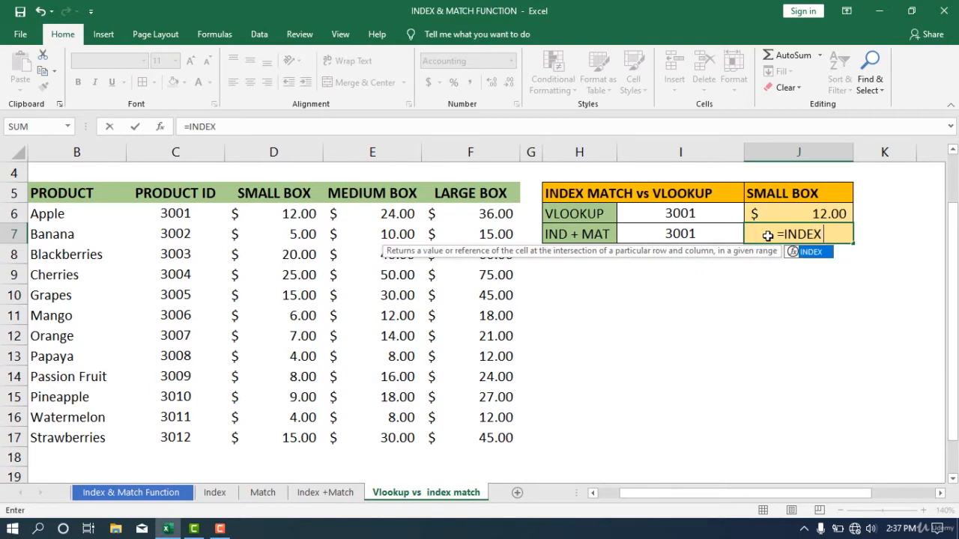
type("(")
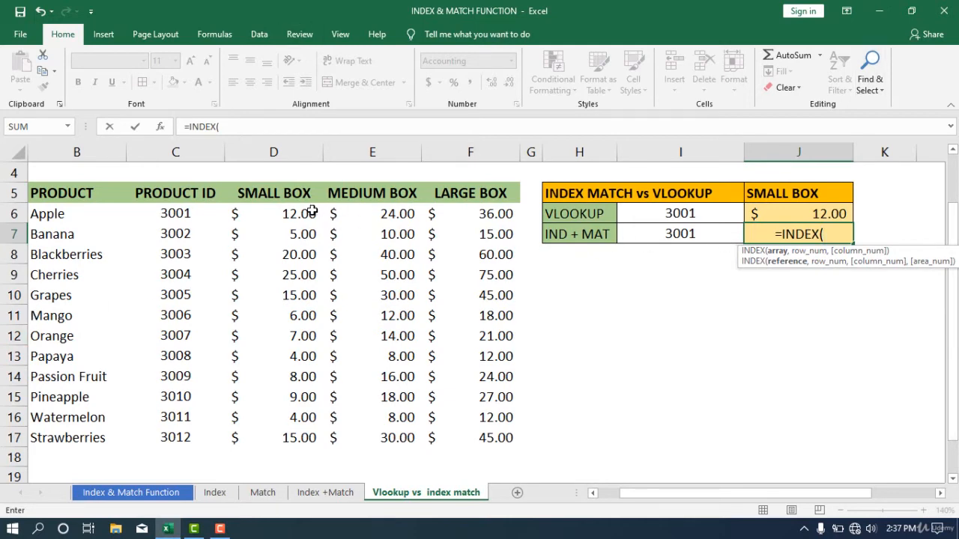
left_click_drag(310, 209, 311, 438)
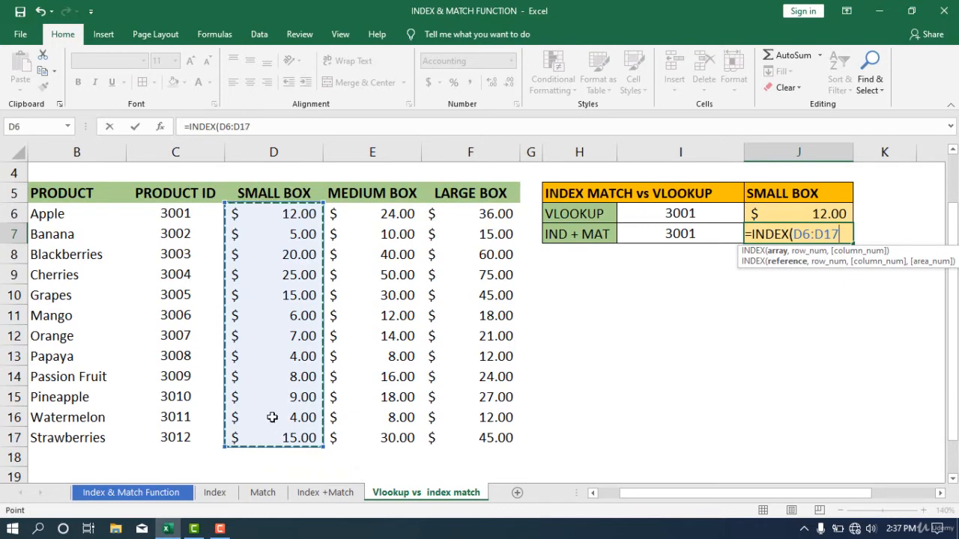
type(",")
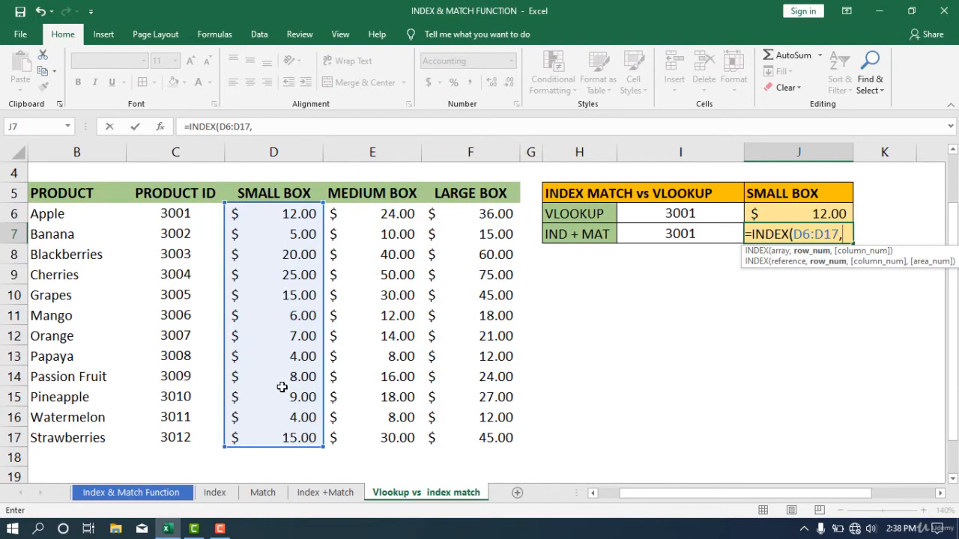
- Complete the INDEX formula in J7 with a nested MATCH that looks up I7 in C6:C17 with match type 0
type("MA")
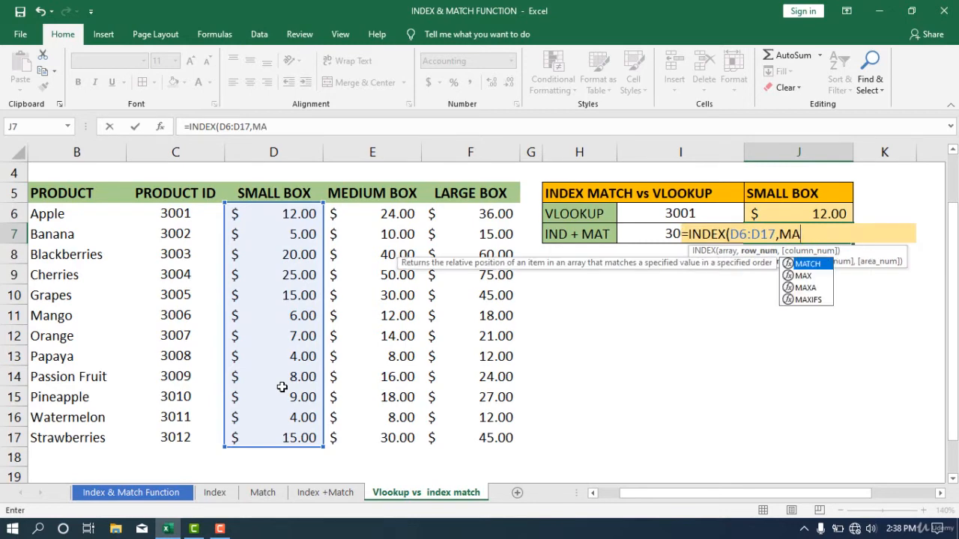
type("TCH ")
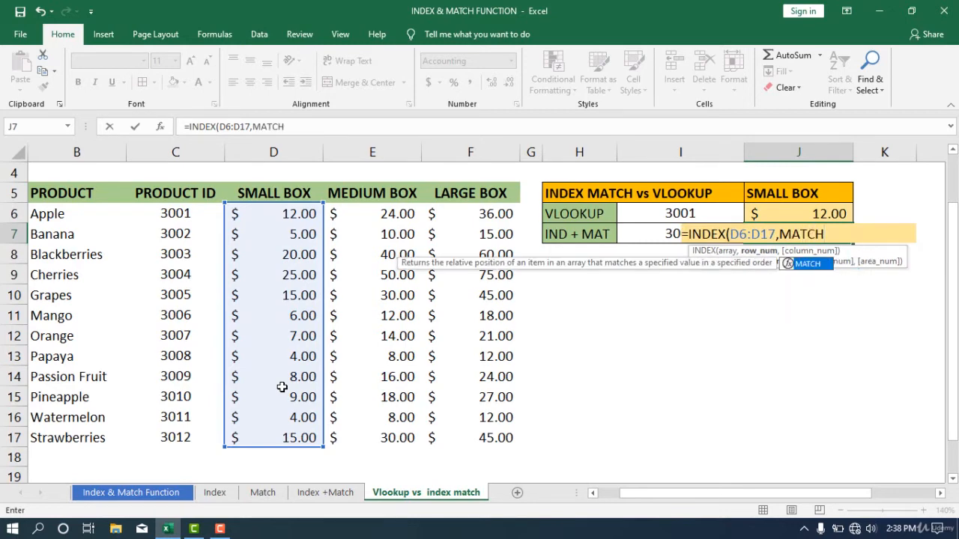
type("(")
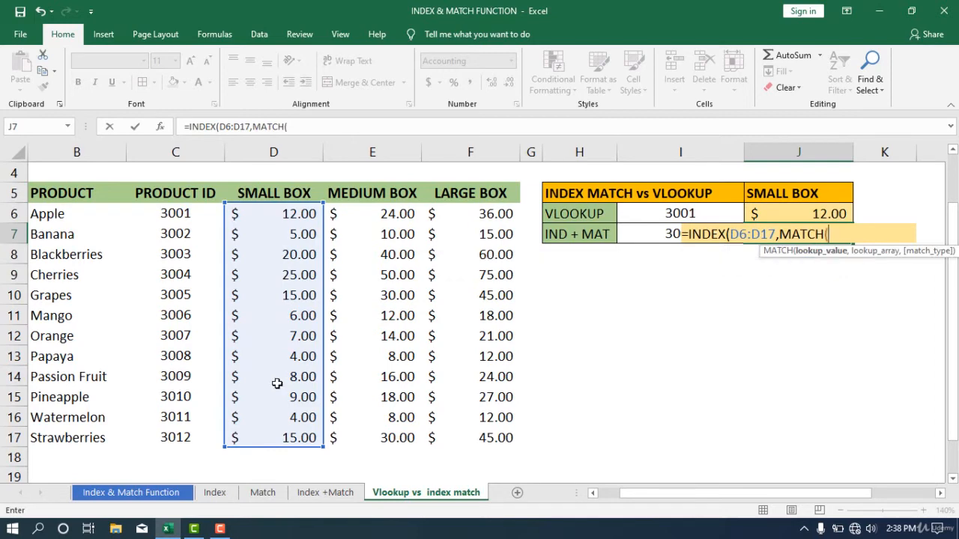
left_click(656, 232)
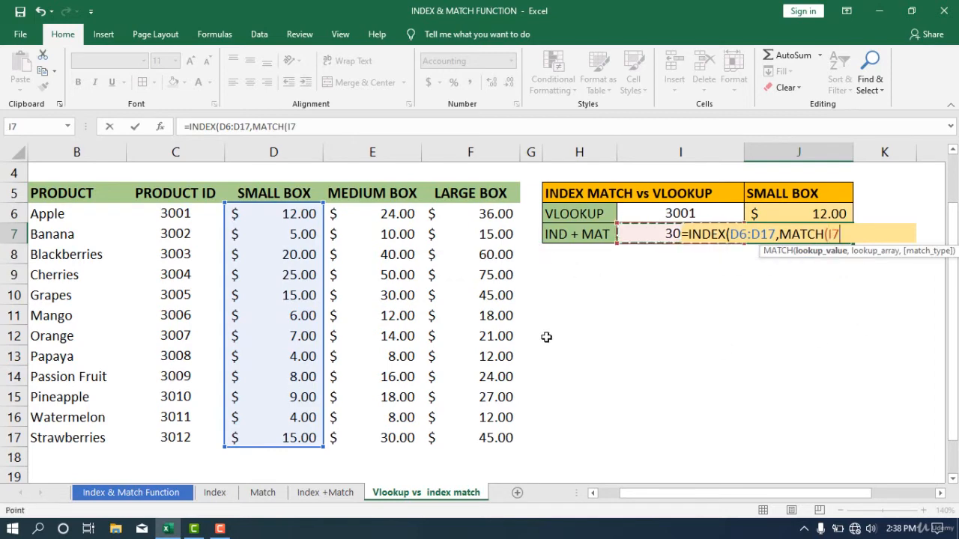
type(",")
left_click_drag(175, 214, 175, 438)
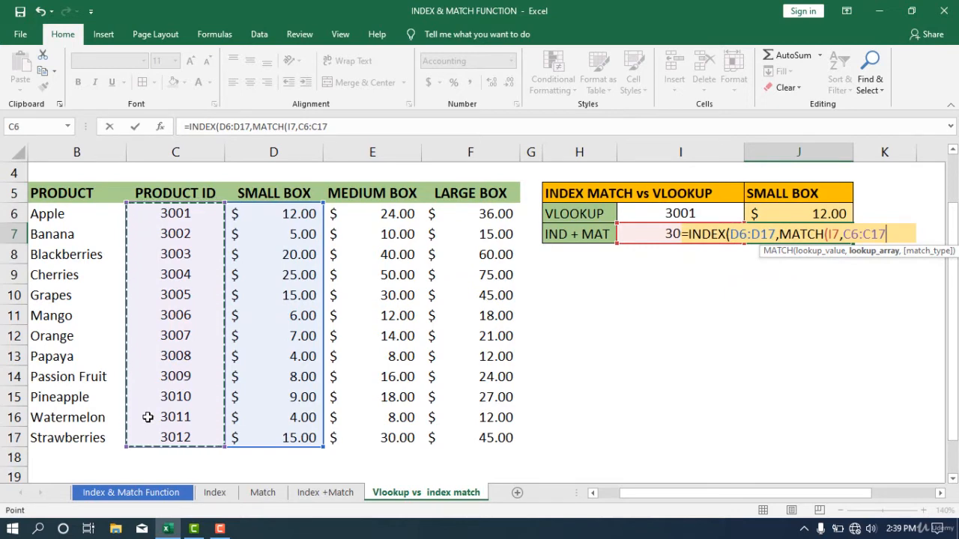
type(",")
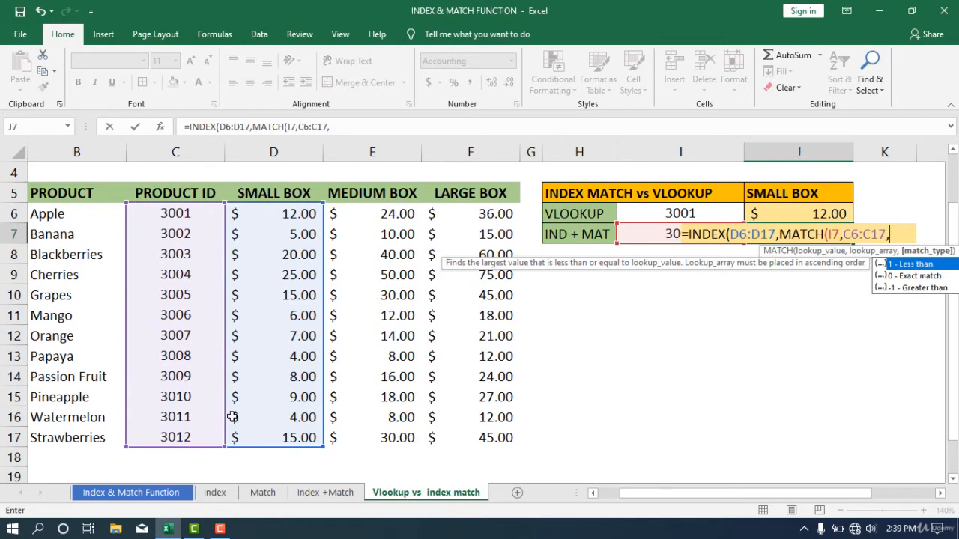
left_click(892, 281)
type("0)")
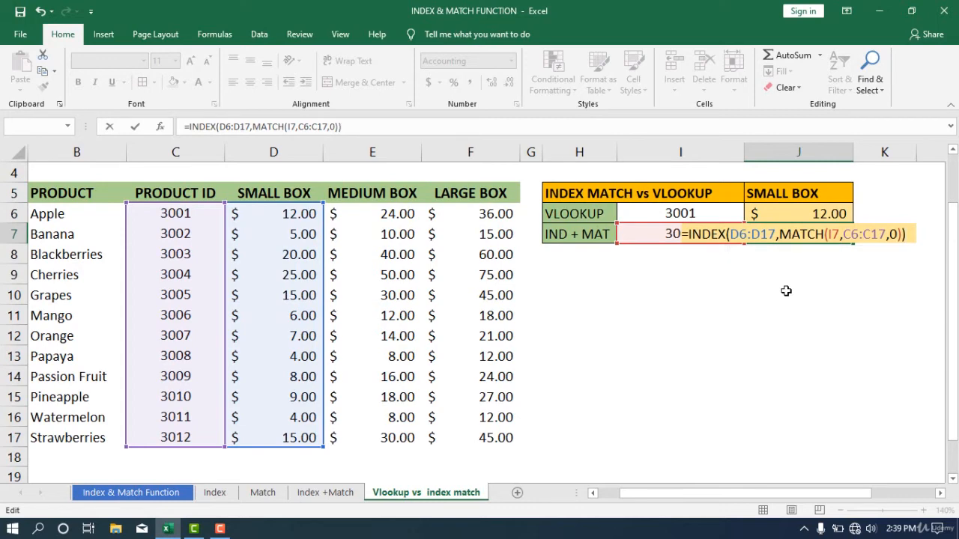
key("ctrl+Return")
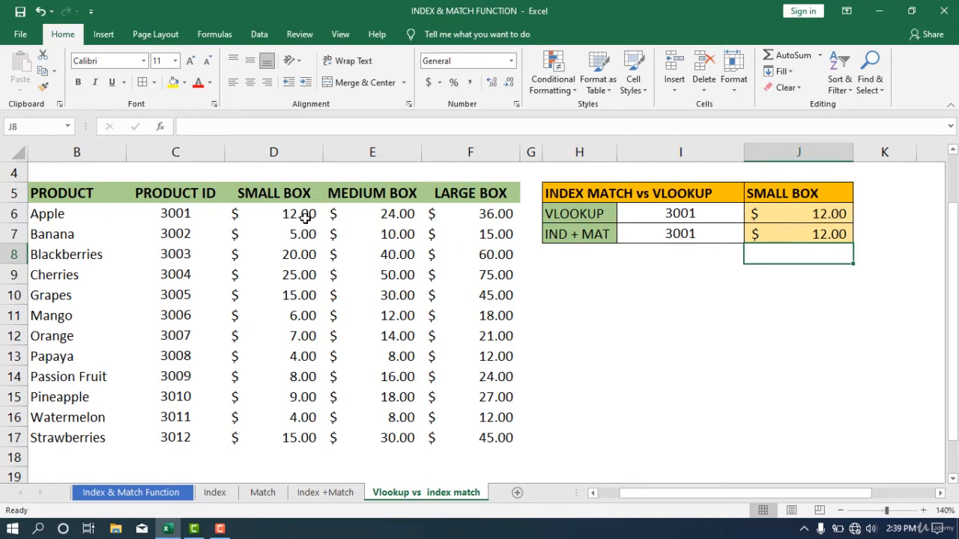
- Change the VLOOKUP row's product ID in I6 to 3002
double_click(708, 213)
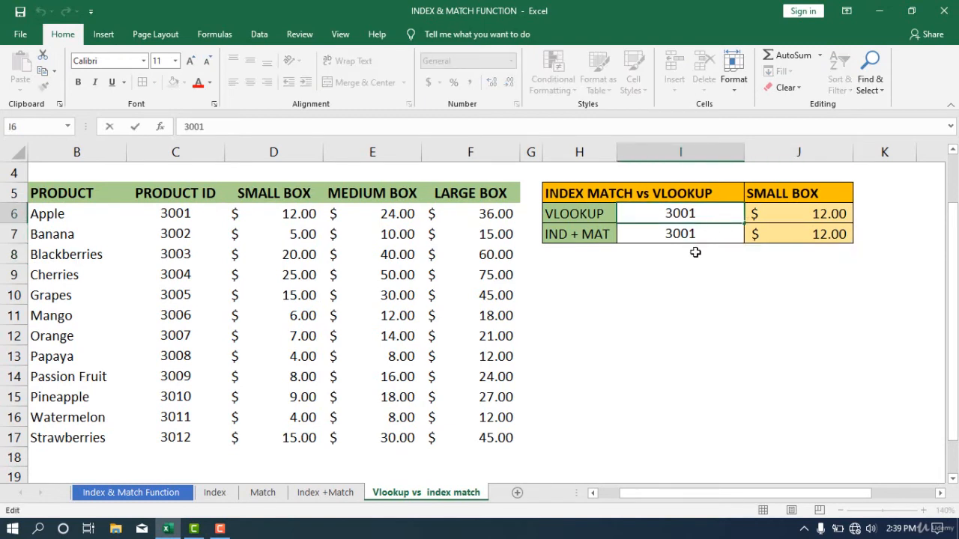
key("BackSpace")
type("2")
key("Return")
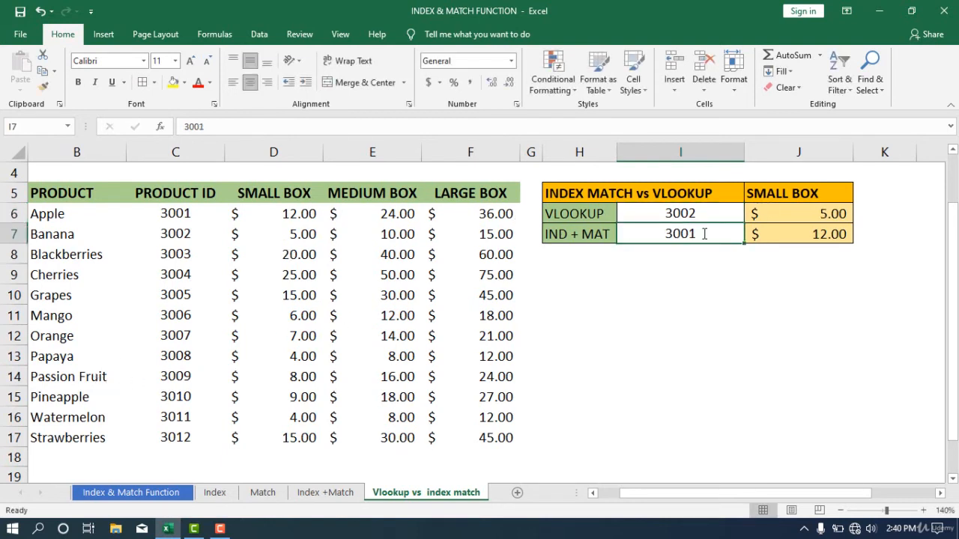
- Change the IND + MAT row's product ID in I7 to 3002
double_click(704, 234)
key("BackSpace")
type("32")
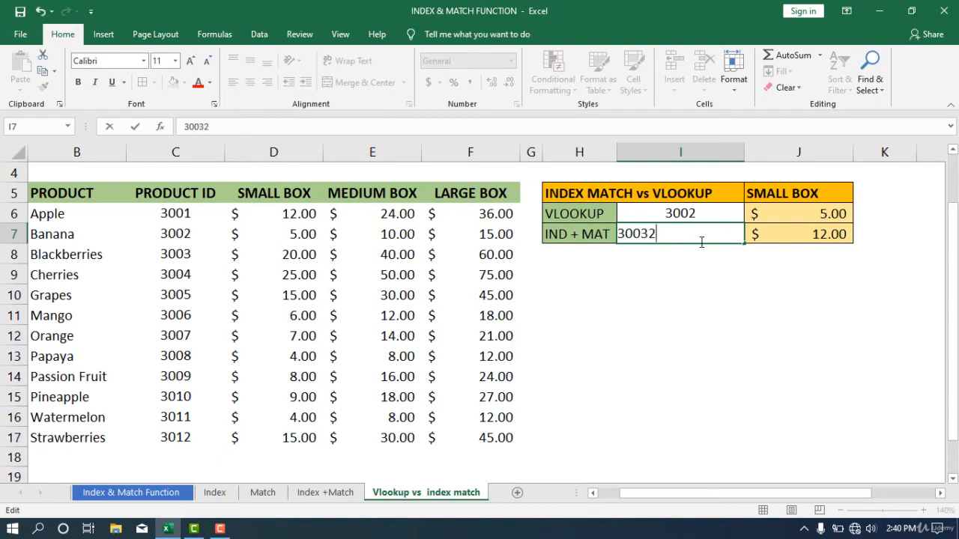
key("BackSpace")
key("BackSpace")
type("2")
key("Return")
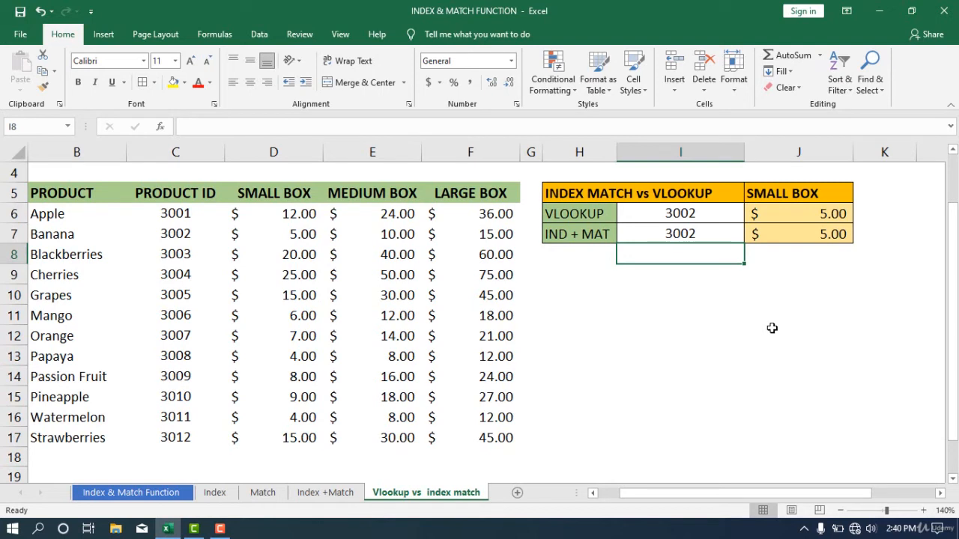
- Insert a blank column between PRODUCT ID and SMALL BOX to test both lookup formulas, and delete it again
left_click(274, 152)
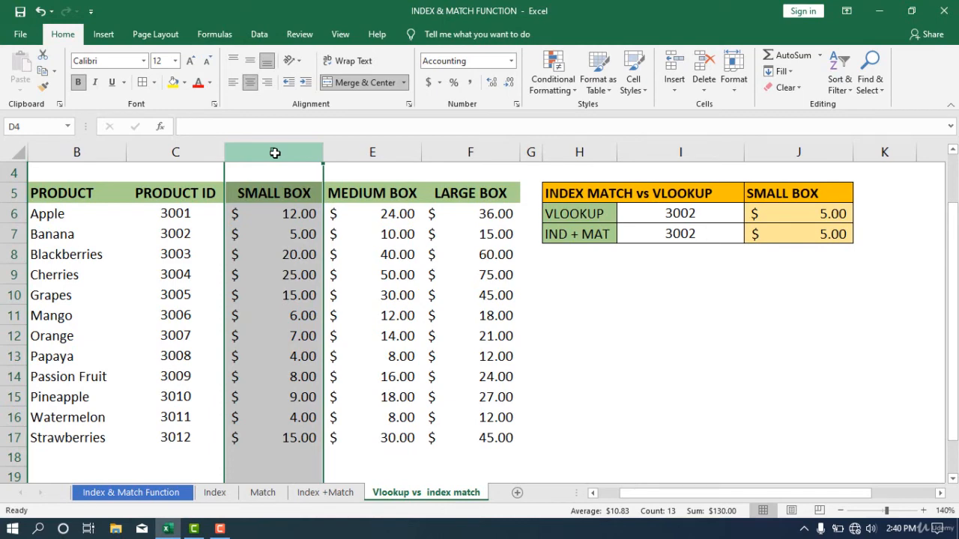
right_click(275, 153)
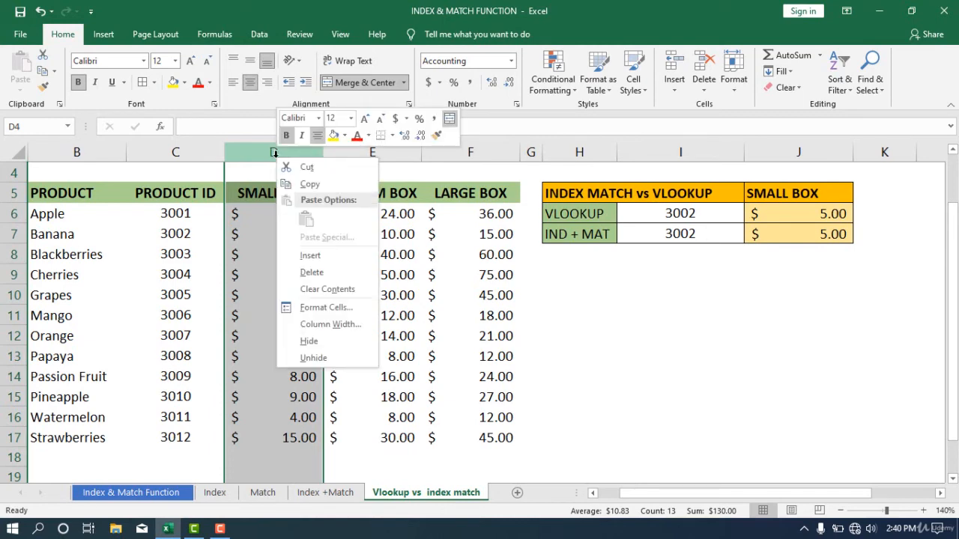
key("Escape")
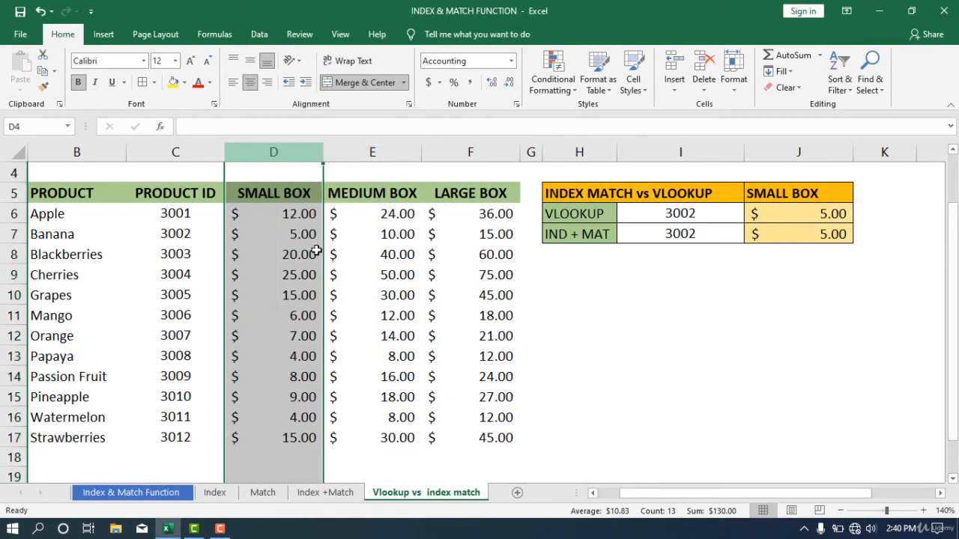
key("ctrl+shift+plus")
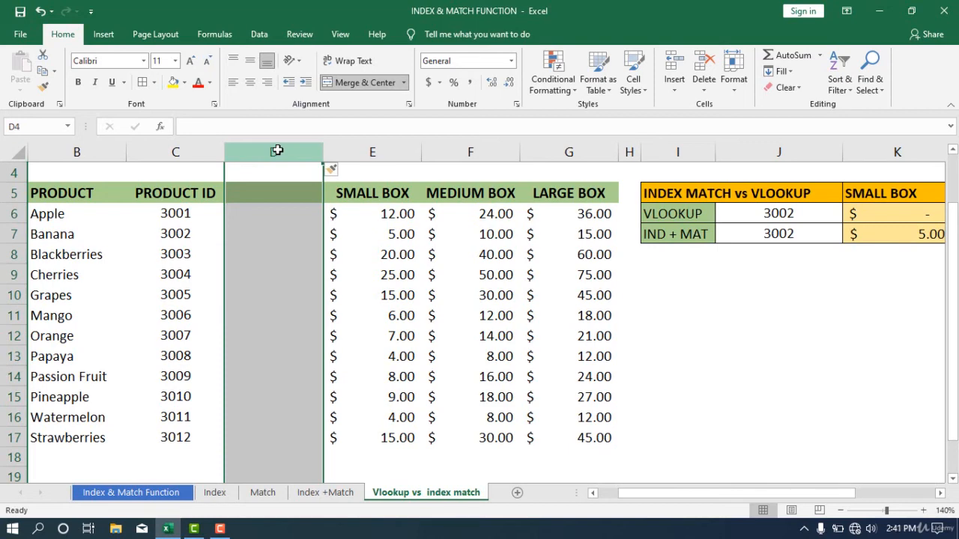
key("ctrl+minus")
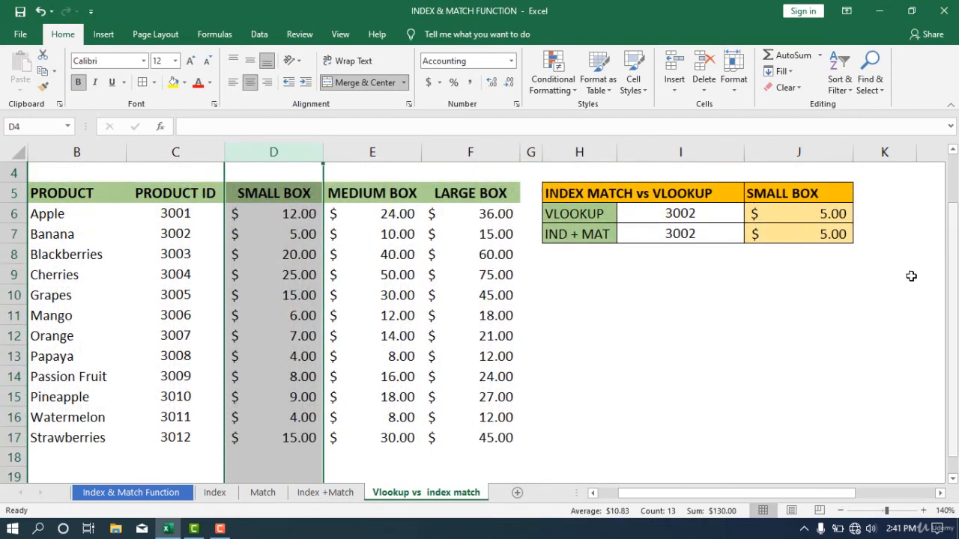